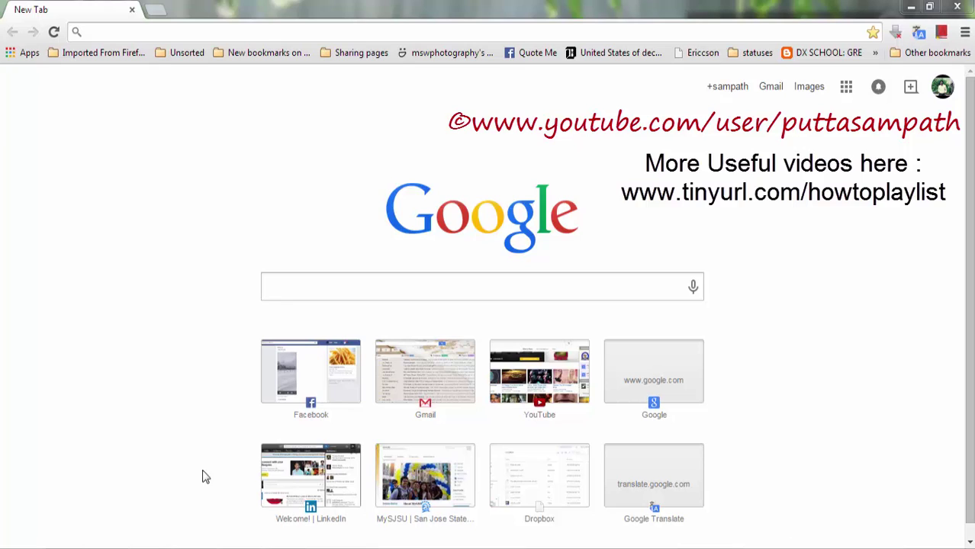
Step: In the New Tab window, search Google for 'microsoft camera codec pack windows 7'
mouse_move(175, 545)
left_click(236, 523)
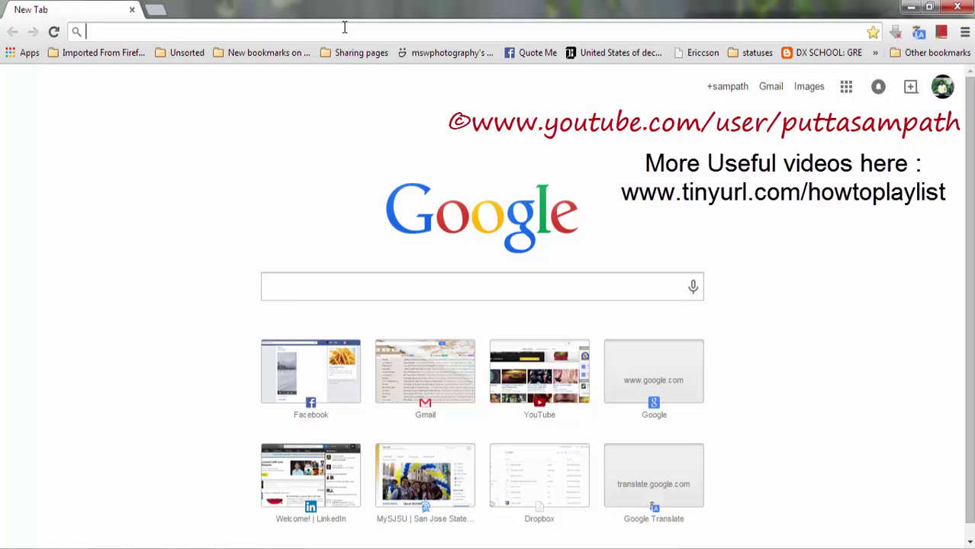
type("c")
key("BackSpace")
key("BackSpace")
type("mir")
key("BackSpace")
type("croso")
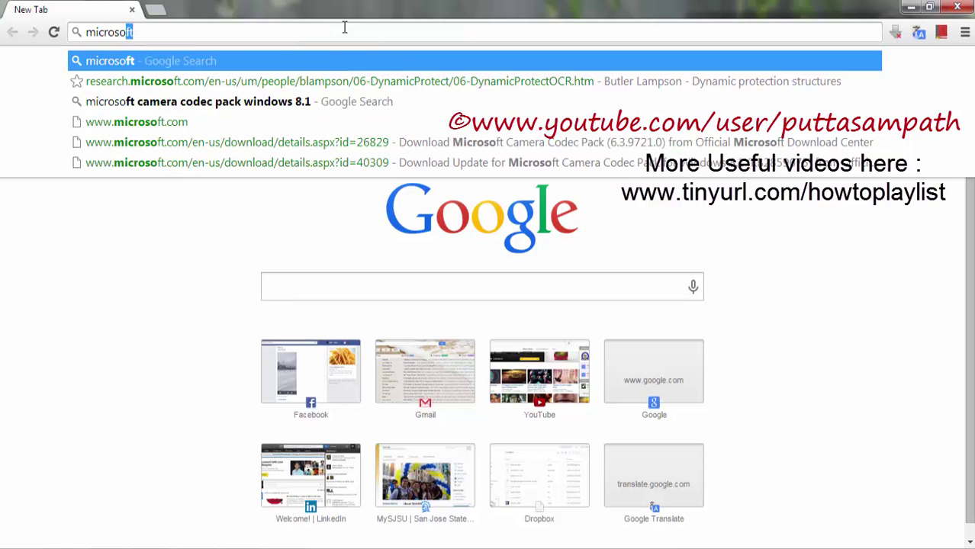
type("ft ca")
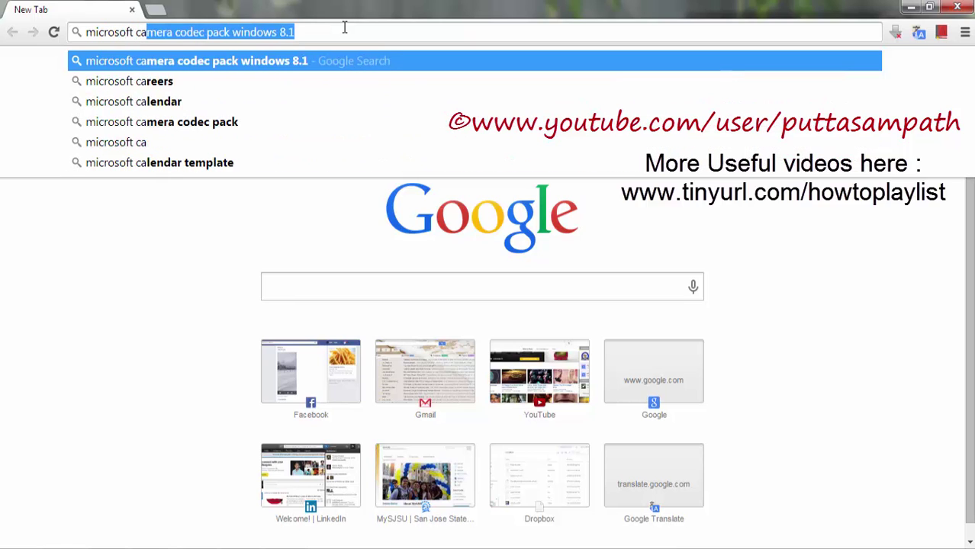
key("End")
key("BackSpace")
key("BackSpace")
key("BackSpace")
type("7")
key("Return")
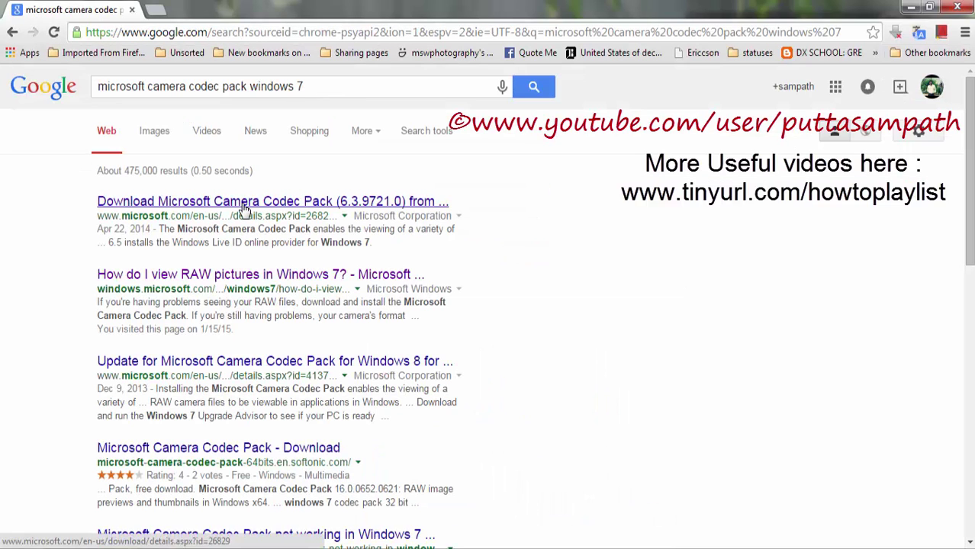
Step: Download MicrosoftCameraCodecPack-x64.msi from the first result, then bring up the NEF photo folder
left_click(244, 203)
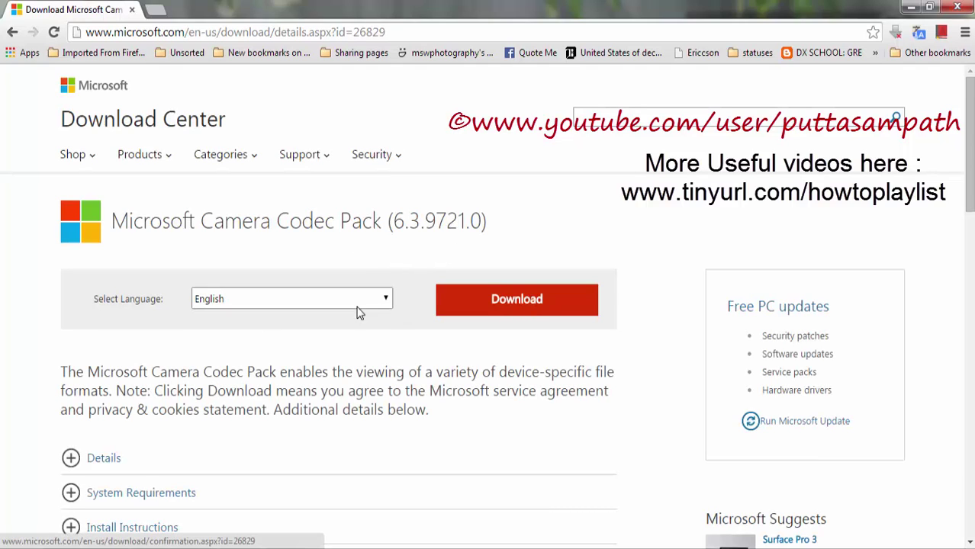
left_click(511, 309)
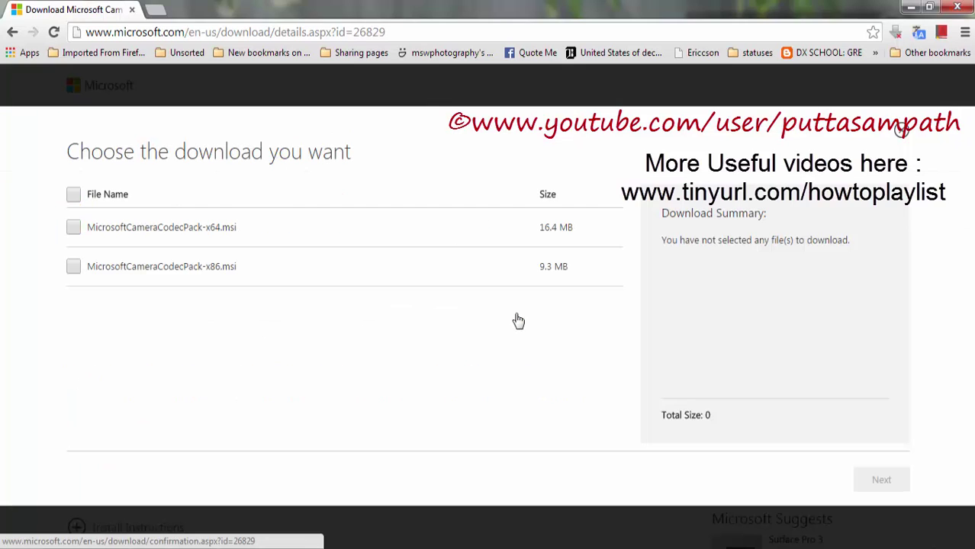
left_click(73, 227)
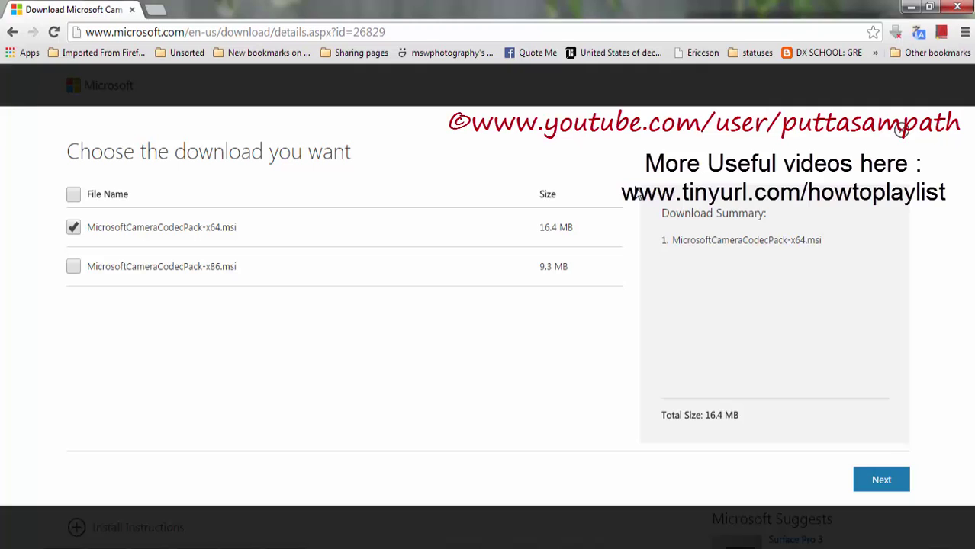
left_click(893, 484)
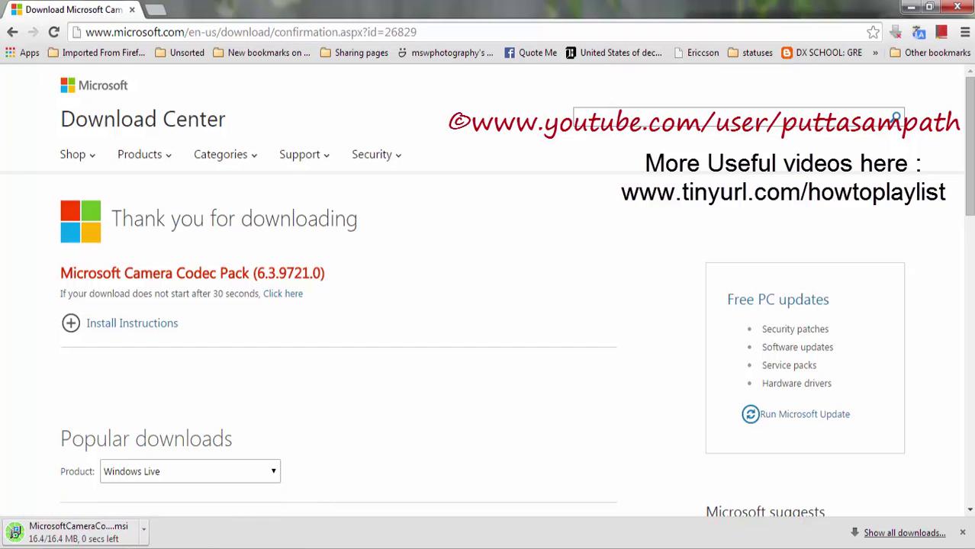
left_click(46, 488)
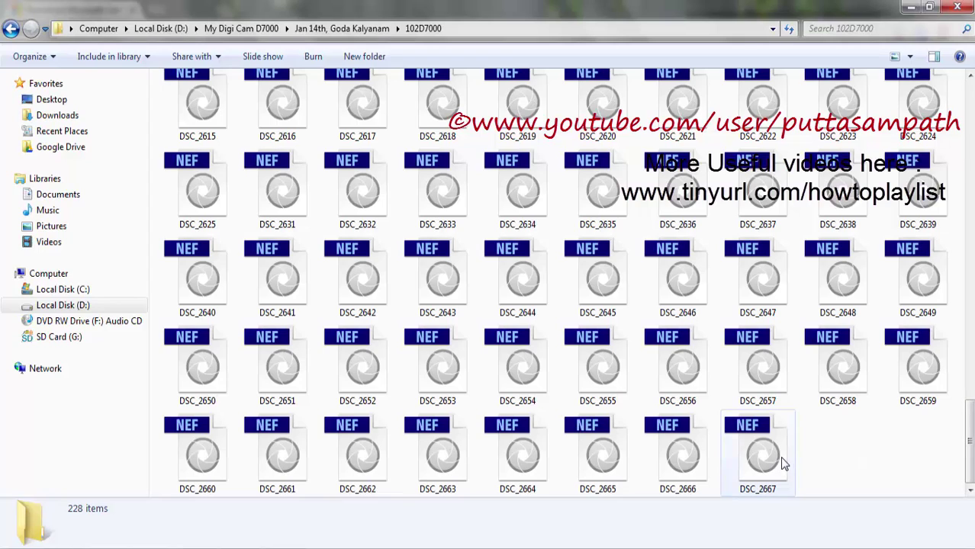
mouse_move(782, 462)
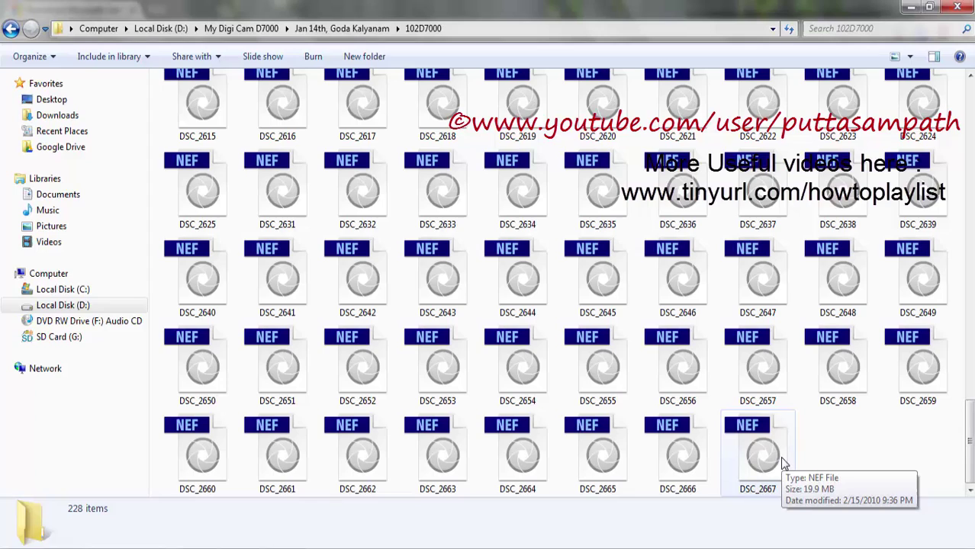
left_click(782, 462)
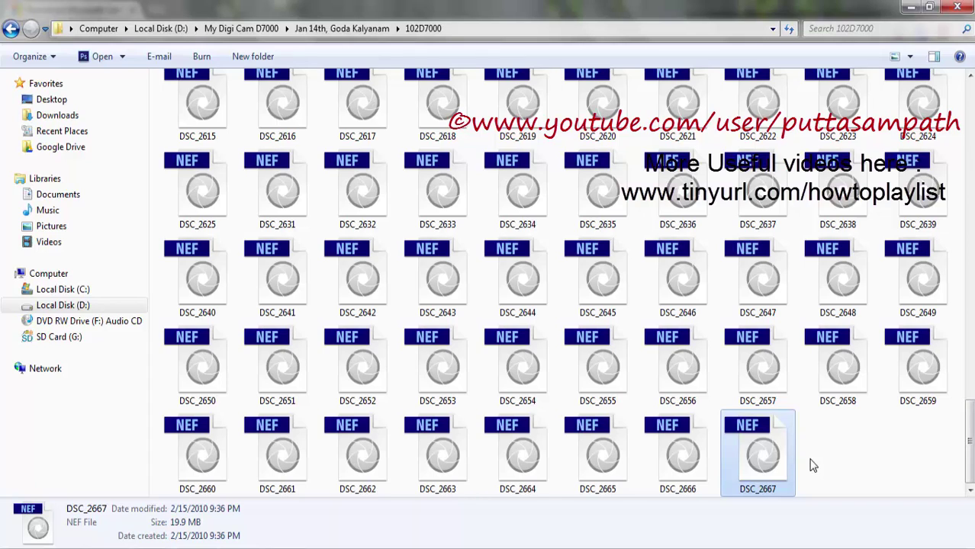
left_click(882, 465)
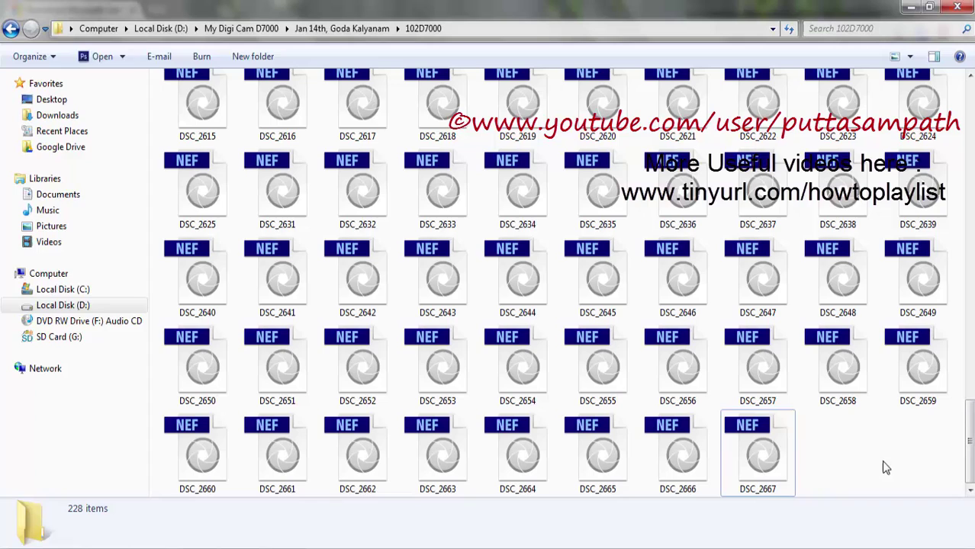
left_click(776, 467)
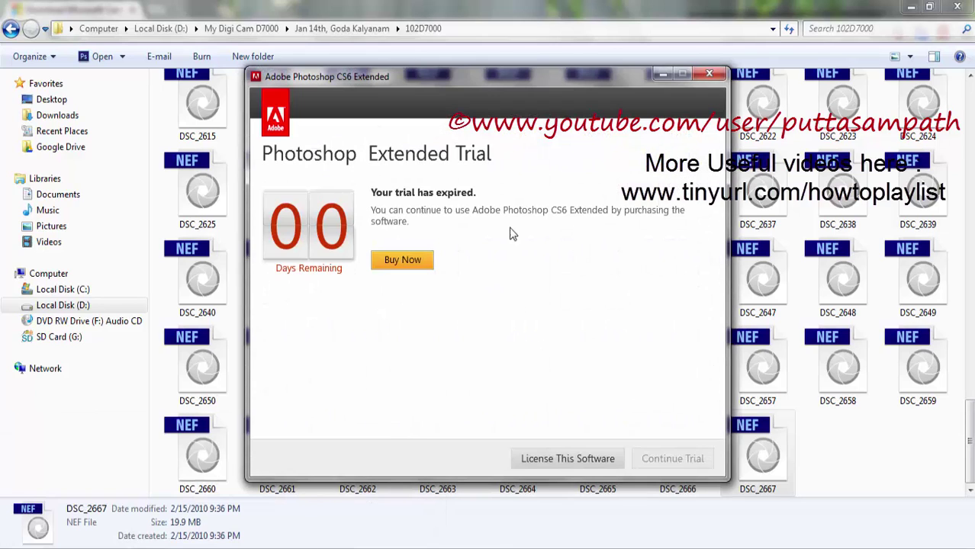
left_click(710, 73)
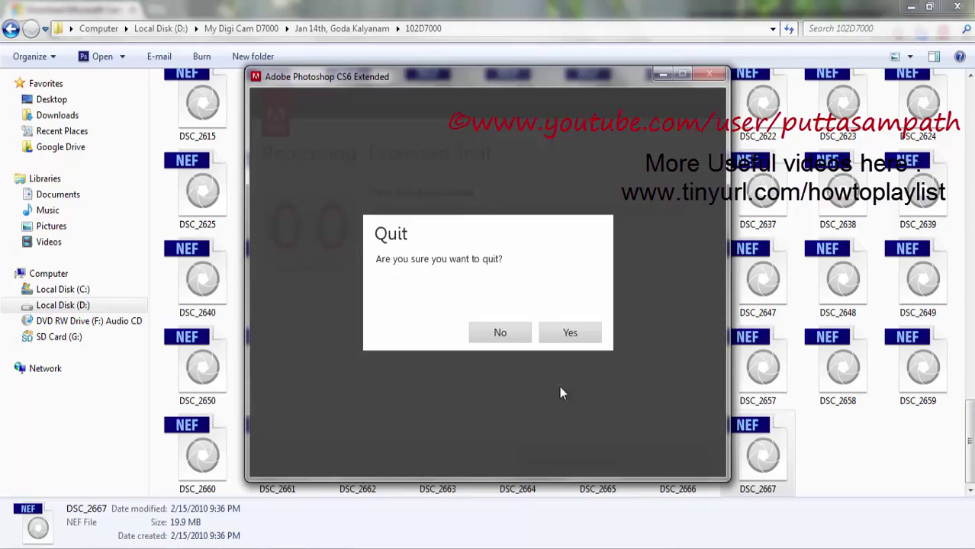
left_click(571, 332)
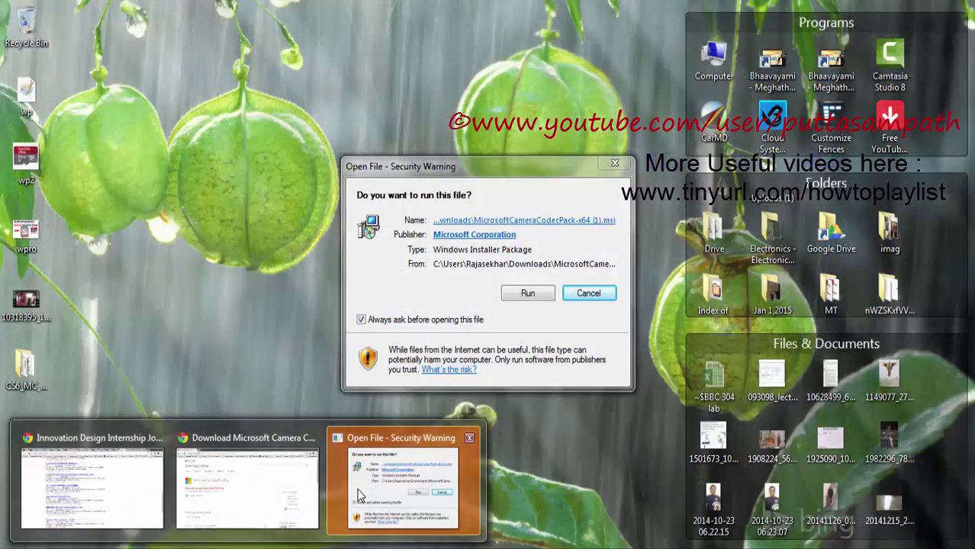
Step: Run the codec pack installer, accept the licence terms and start installing
left_click(403, 481)
left_click(537, 293)
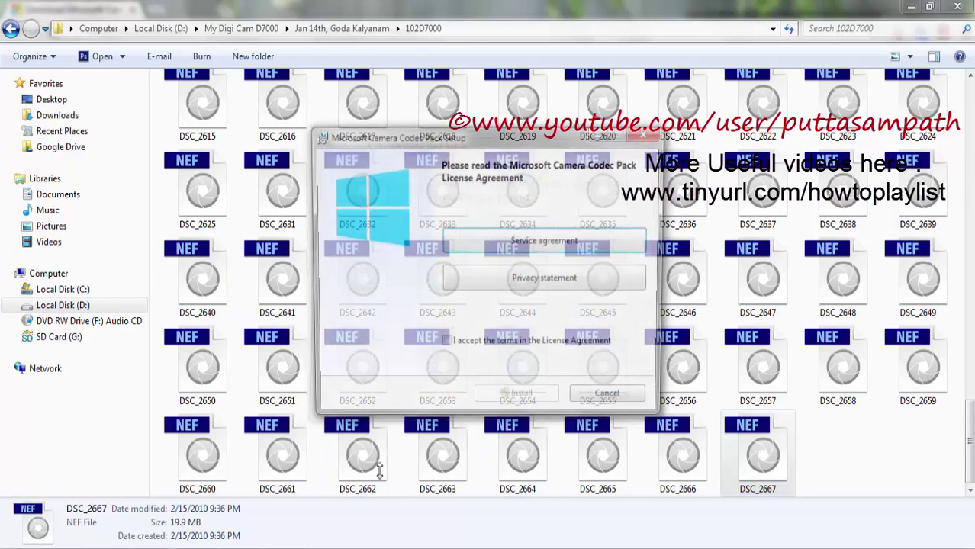
left_click(446, 346)
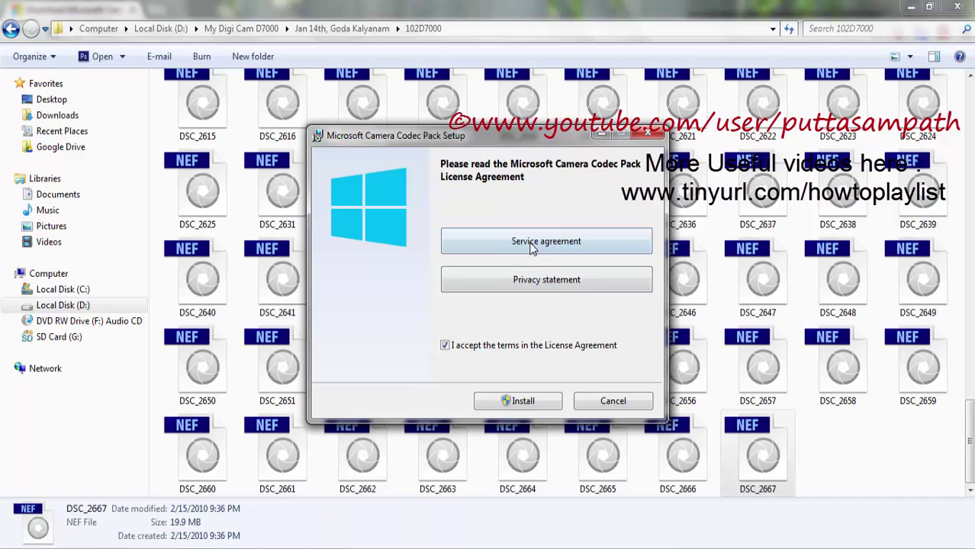
left_click(526, 401)
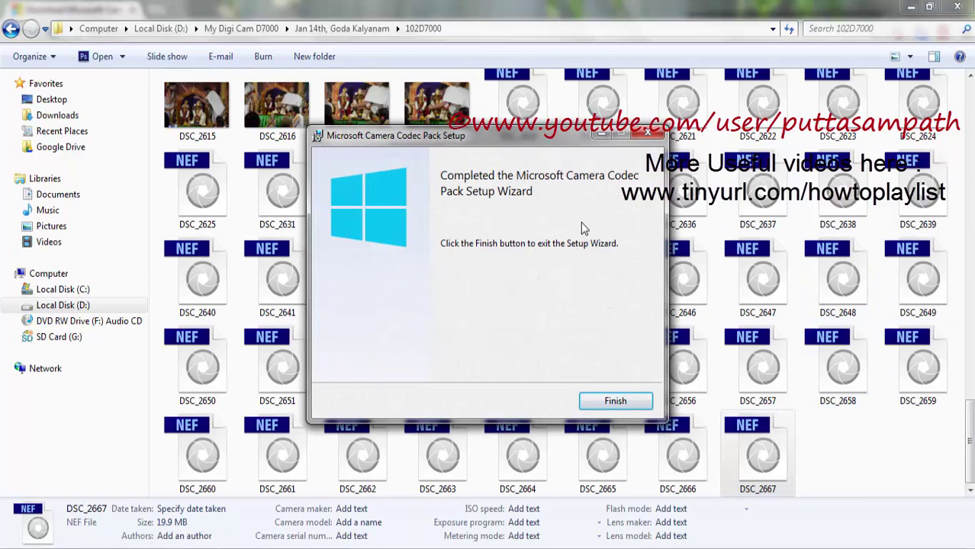
Step: Finish setup, decline the restart, and return to the Chrome download page
left_click_drag(472, 153, 545, 168)
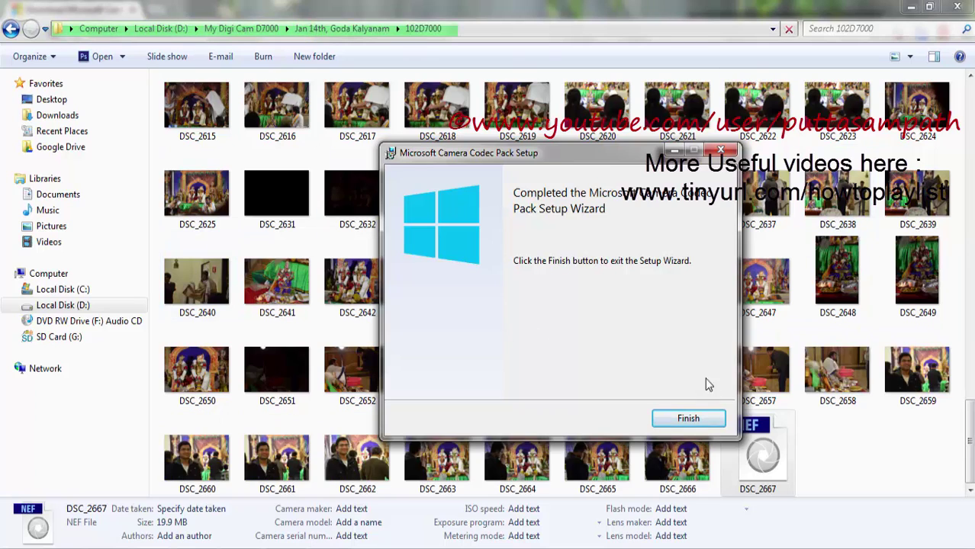
left_click(688, 419)
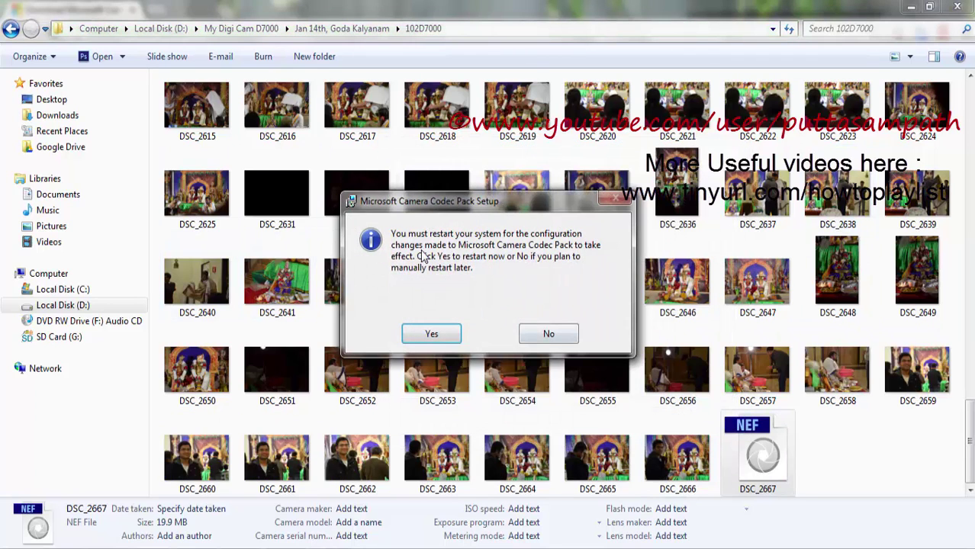
left_click_drag(496, 202, 686, 159)
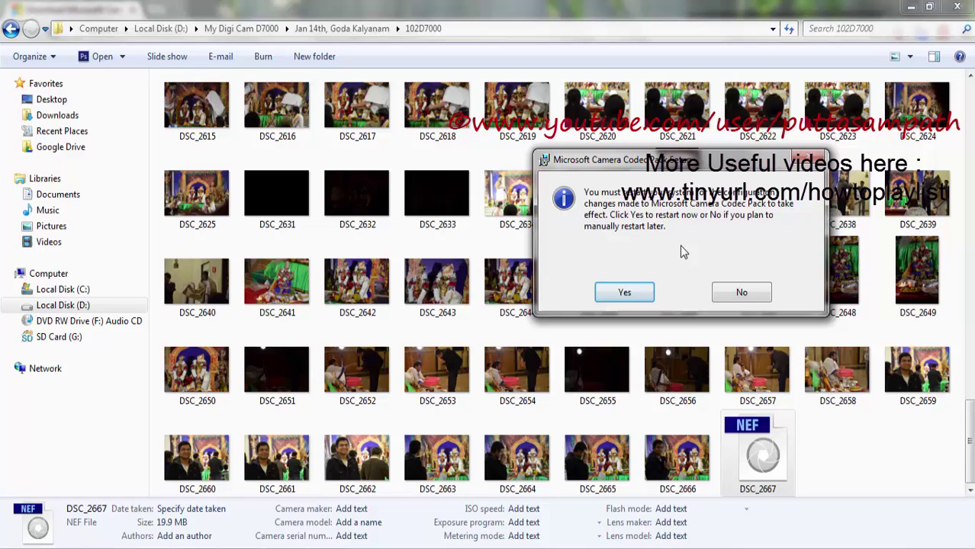
left_click(741, 294)
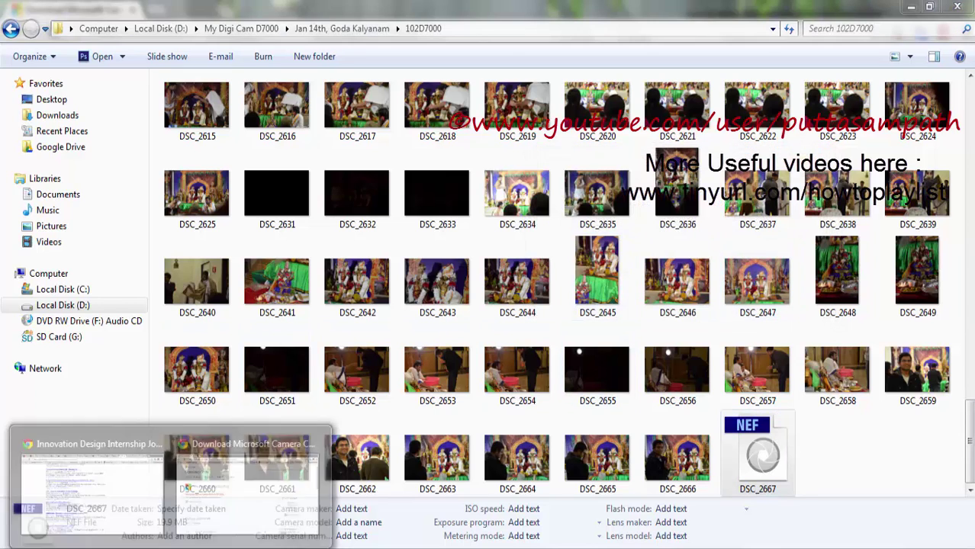
left_click(241, 480)
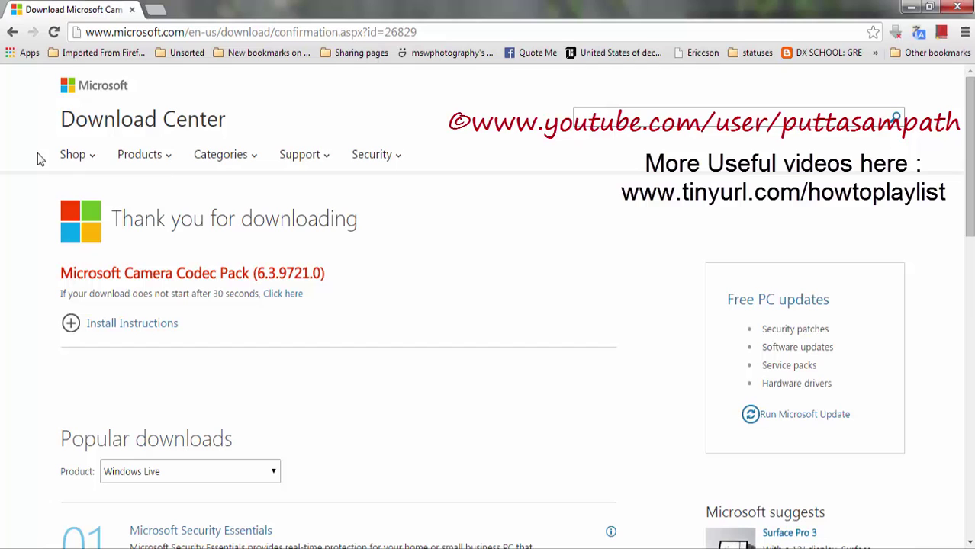
Step: In a new tab, search 'microsoft camera codec pack windows 8.1' and open the KB2859675 update result
left_click(153, 11)
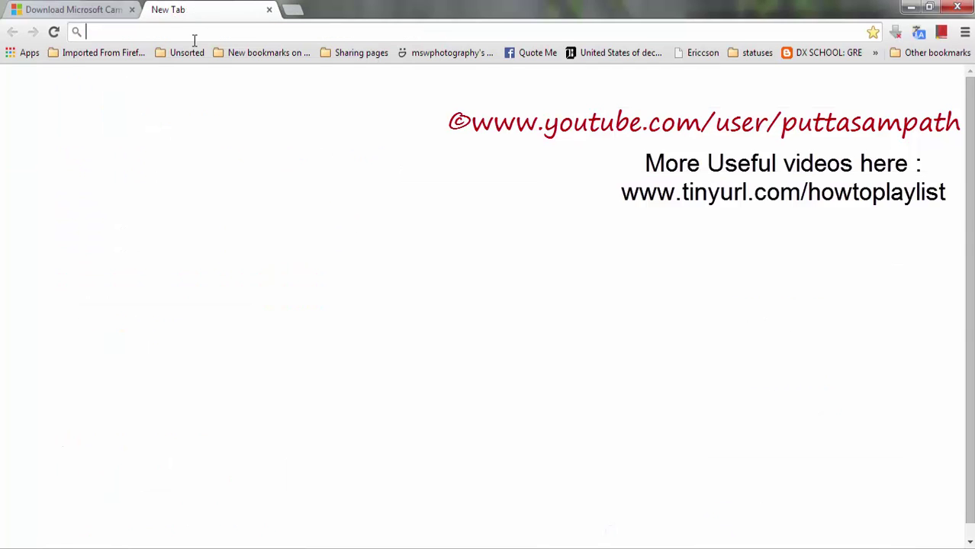
type("micro")
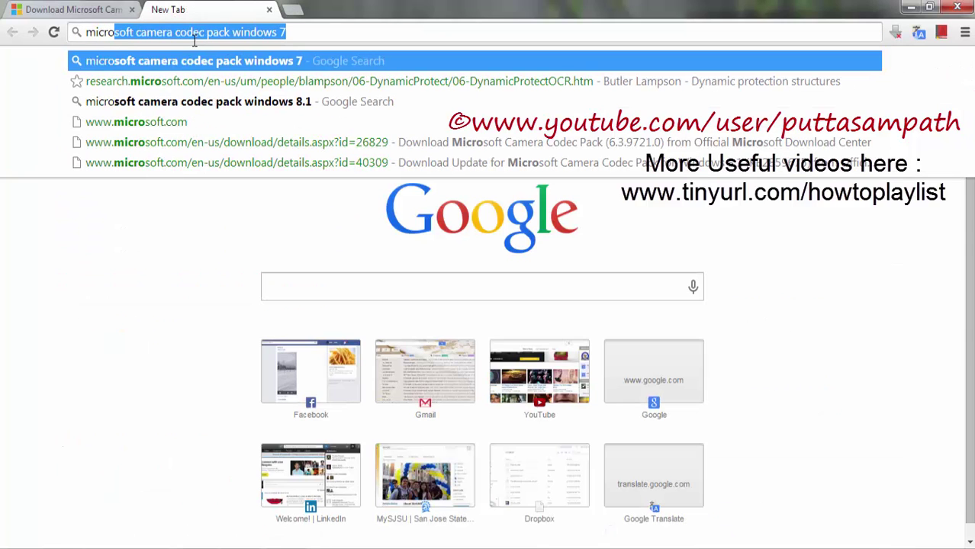
key("Right")
key("BackSpace")
type("8")
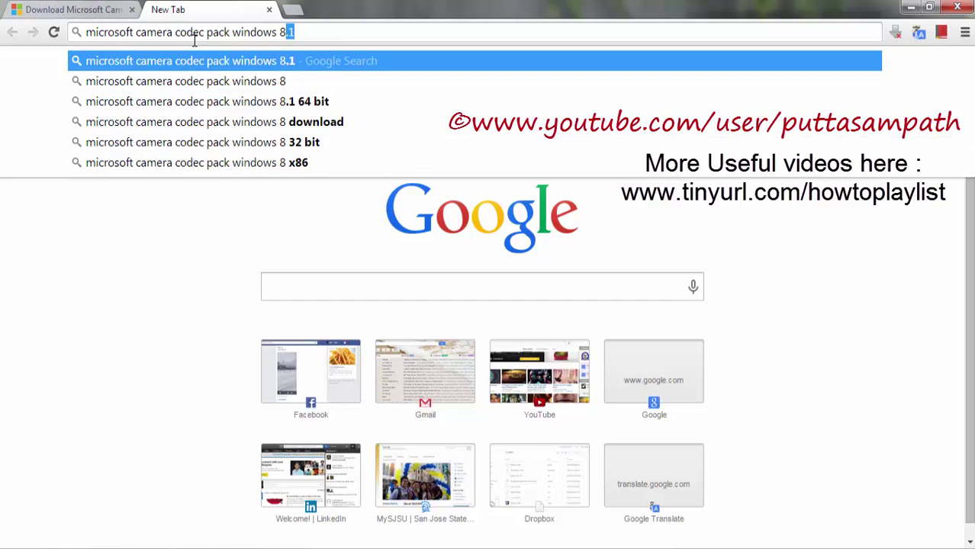
key("Return")
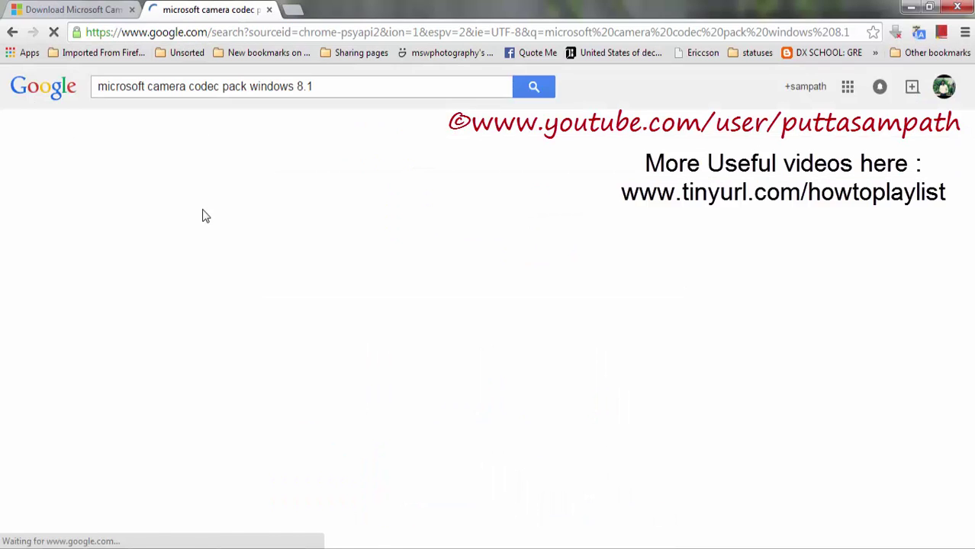
left_click(238, 207)
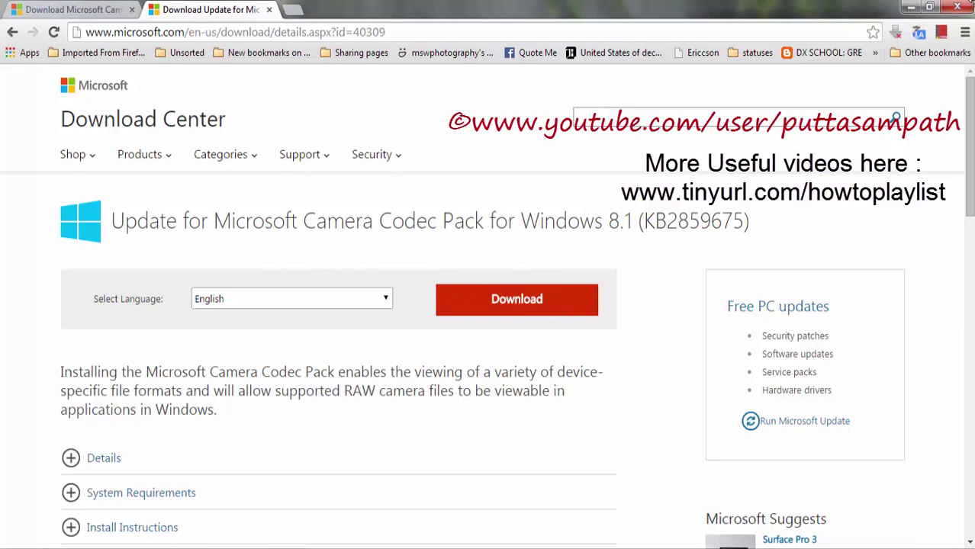
Step: Minimize Chrome to reveal the 102D7000 photo folder with NEF thumbnails
left_click(913, 8)
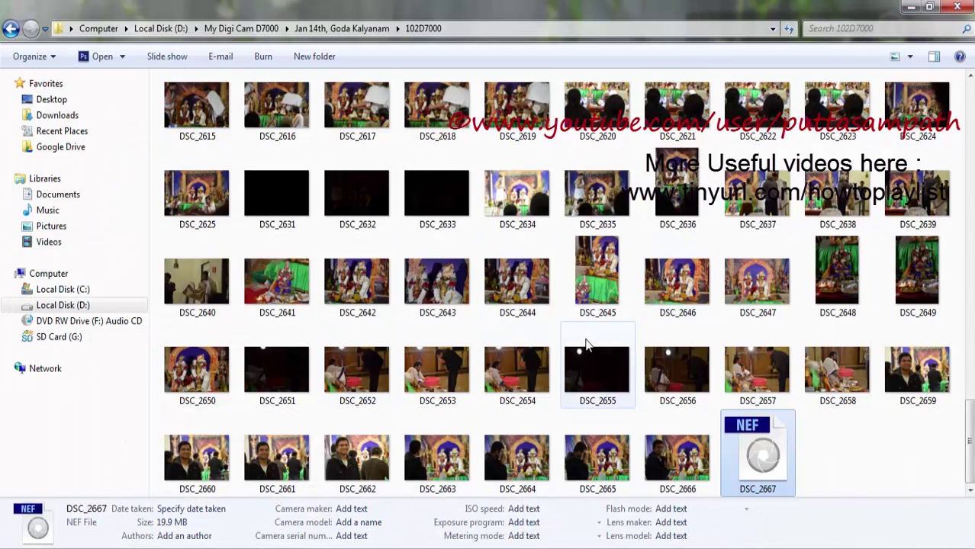
Step: Make Windows Photo Viewer the NEF default via DSC_2646, view DSC_2645, then close the viewer
left_click(858, 473)
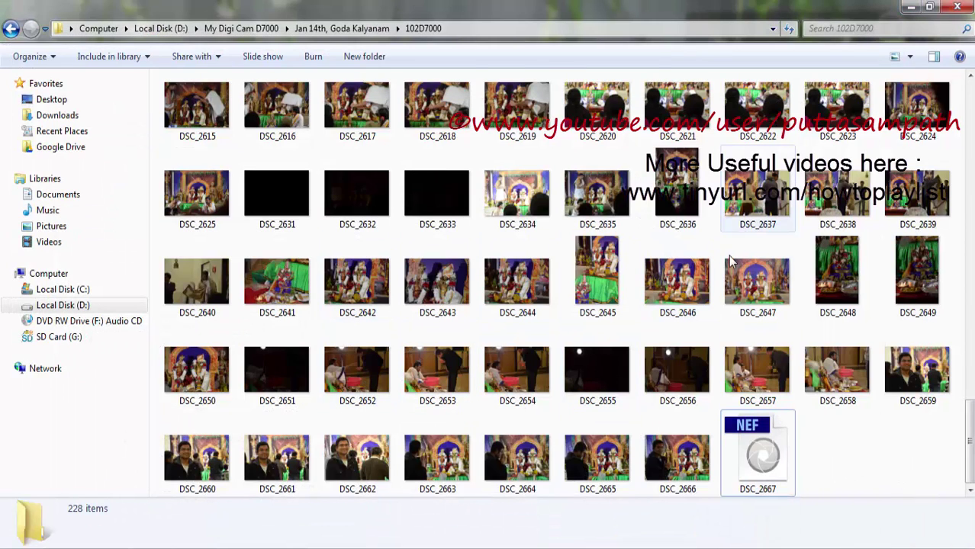
left_click(703, 282)
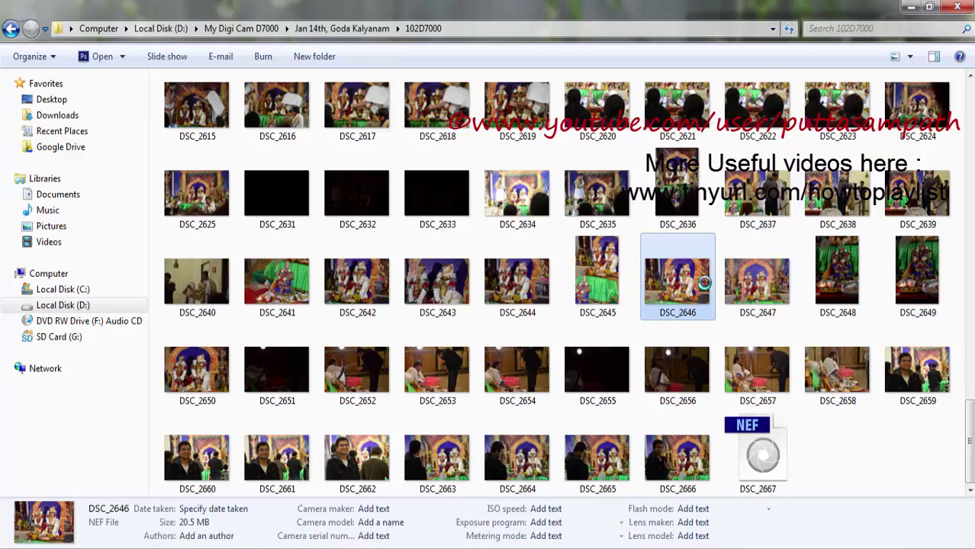
right_click(704, 282)
mouse_move(732, 276)
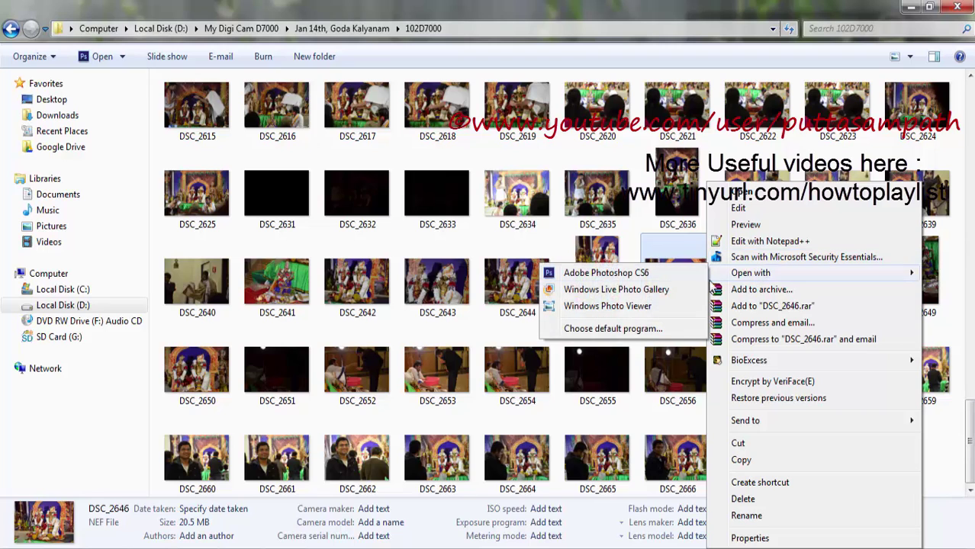
left_click(651, 336)
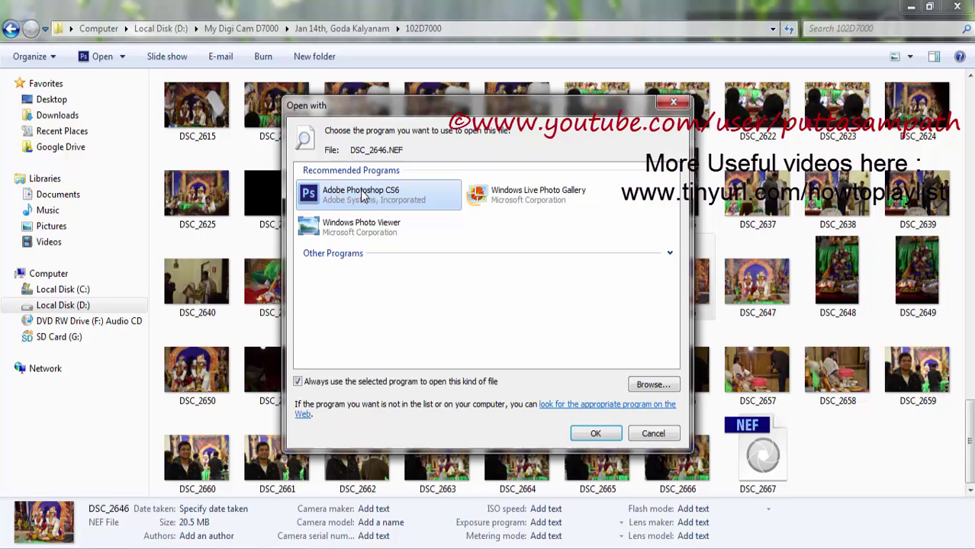
left_click(359, 227)
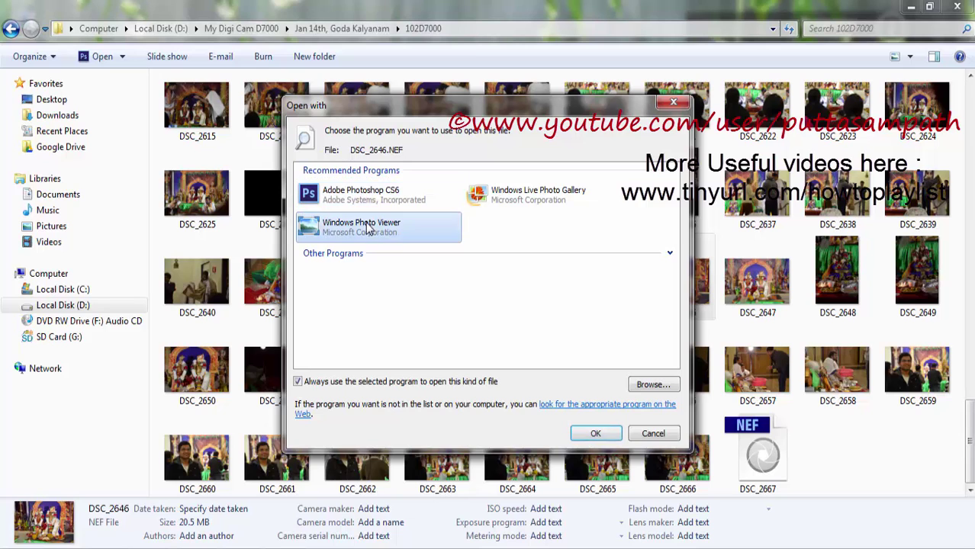
left_click(592, 433)
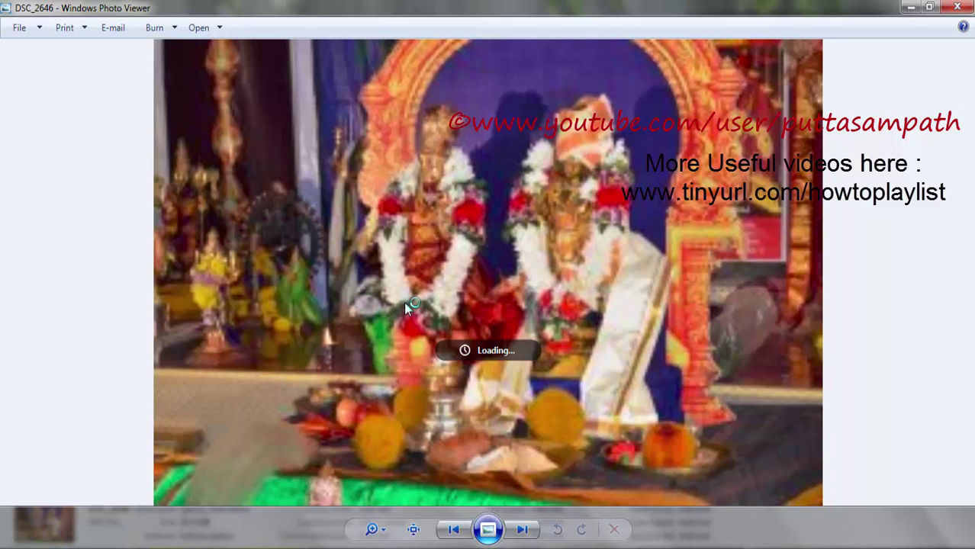
key("Left")
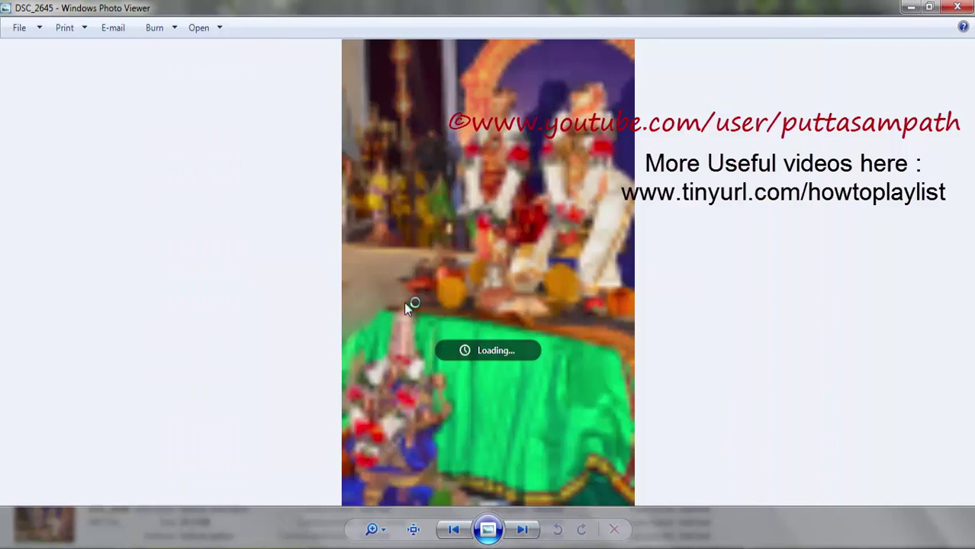
left_click(958, 7)
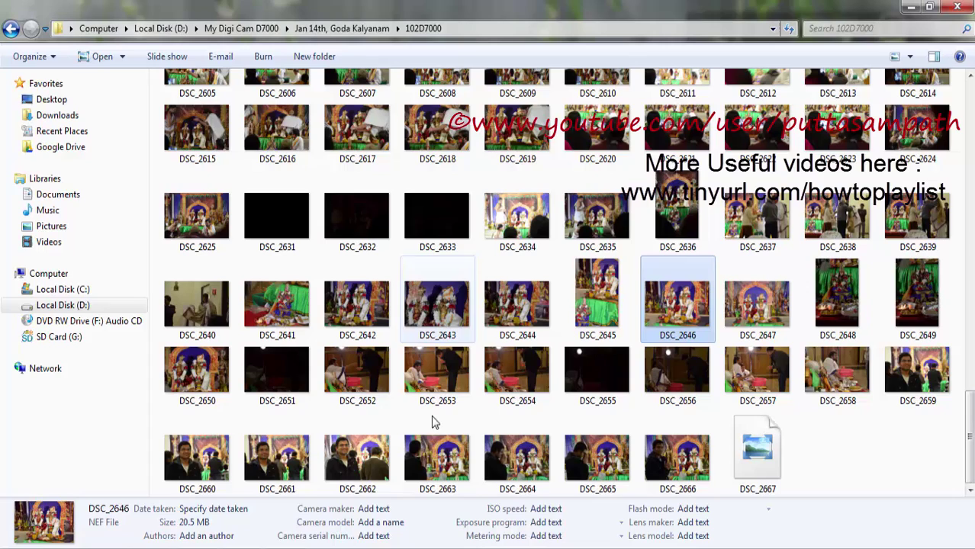